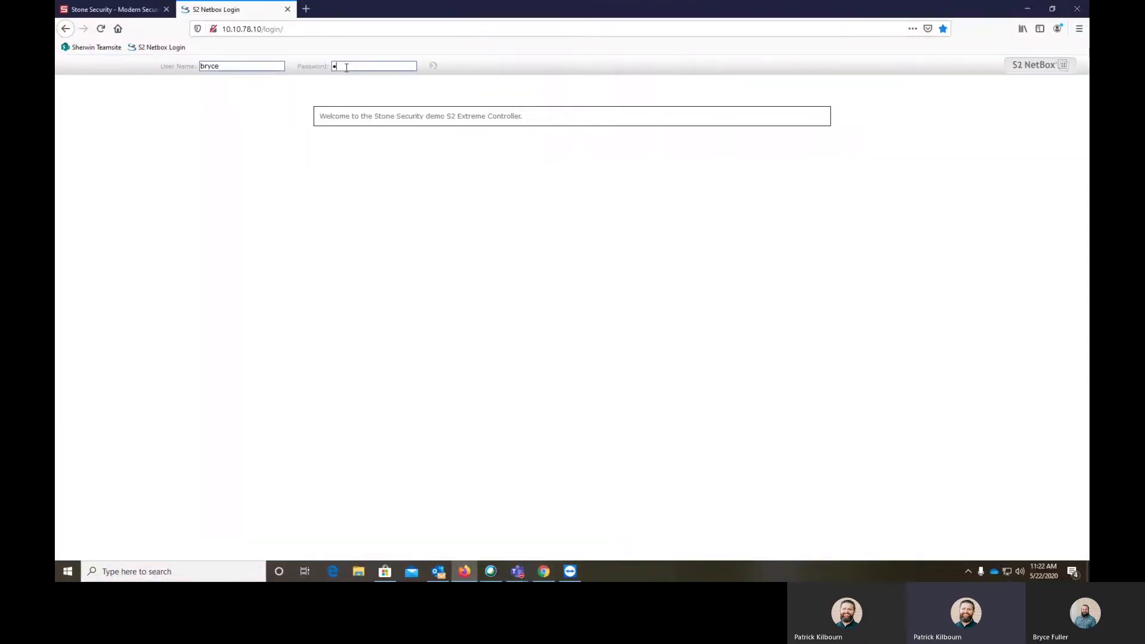
Log in with the account password and decline Firefox's offer to save the login
text(*****)
text(**)
key(Return)
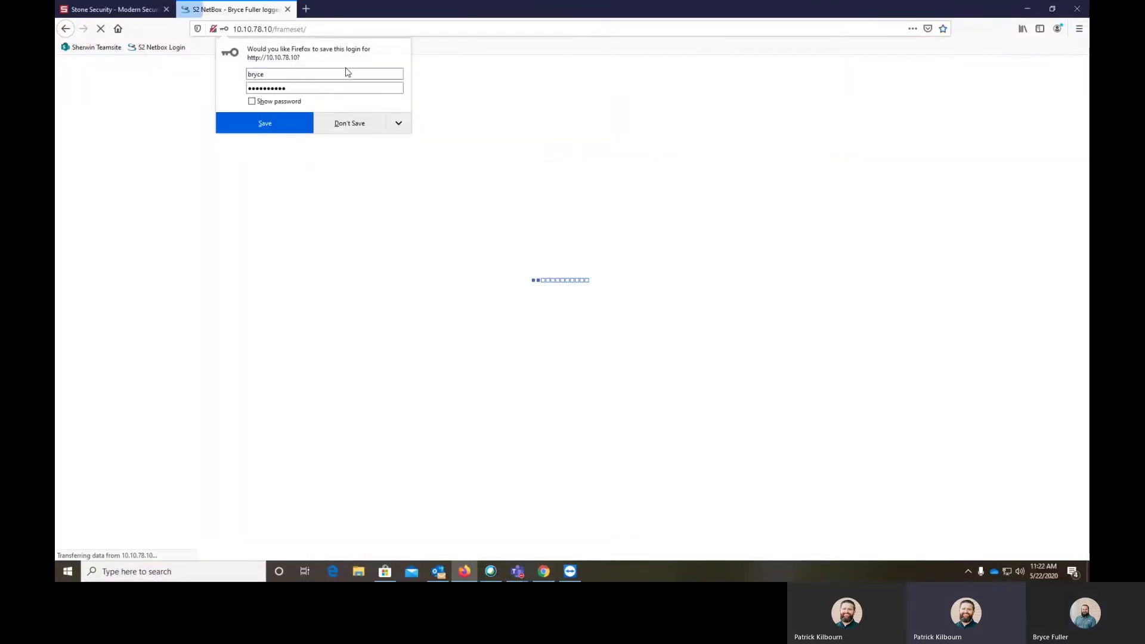
click(471, 53)
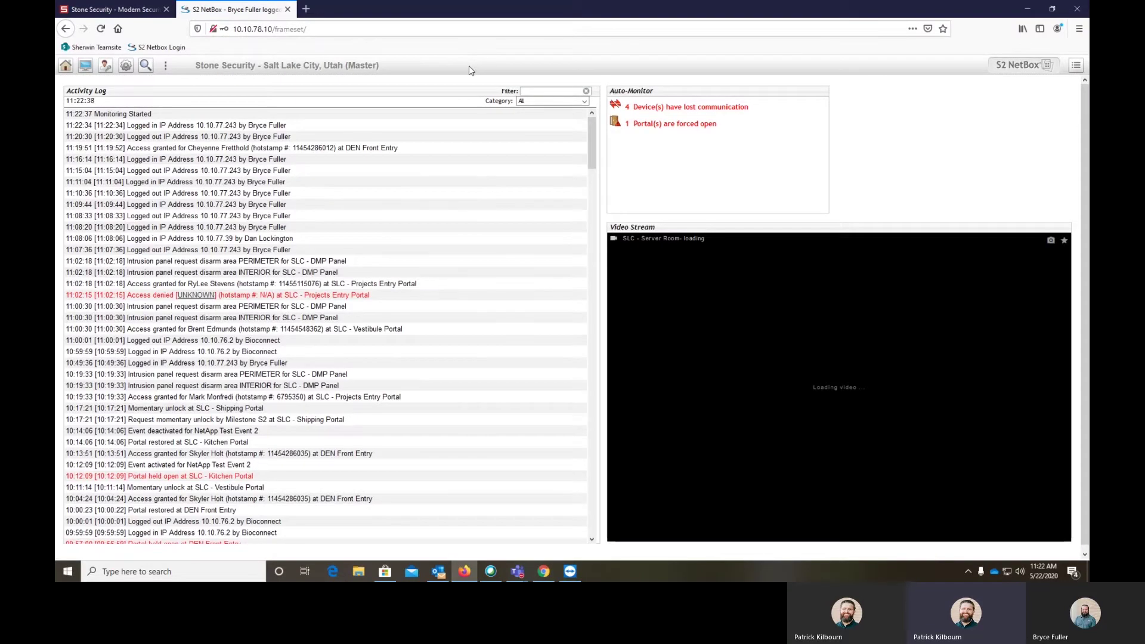
mouse_move(112, 70)
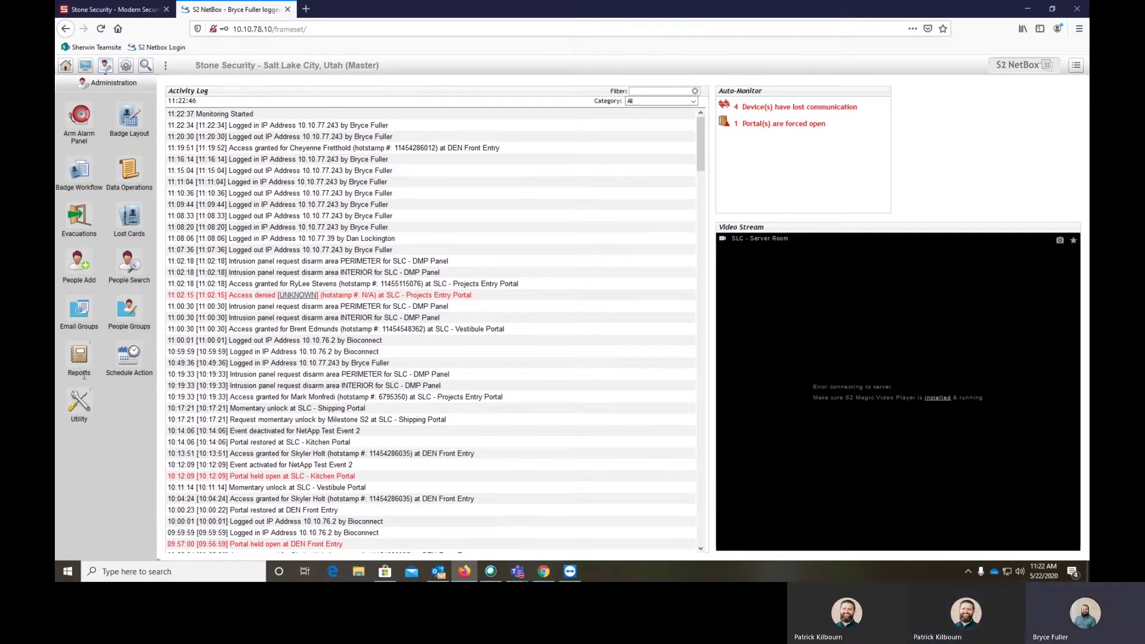
click(85, 374)
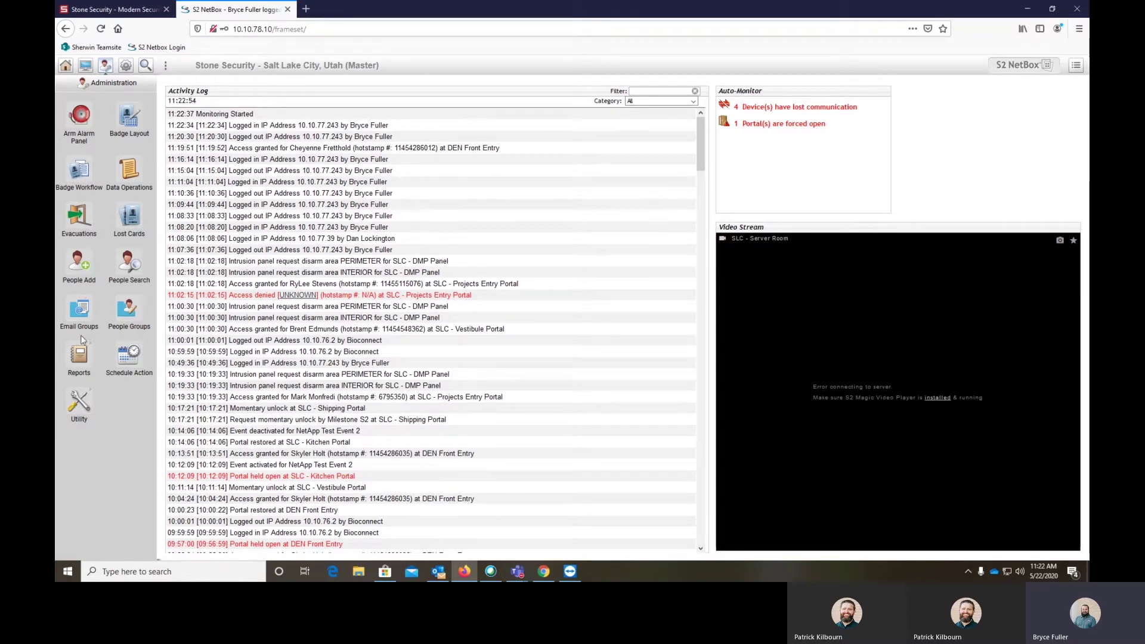
Open the Access History search form under Reports > History
click(92, 355)
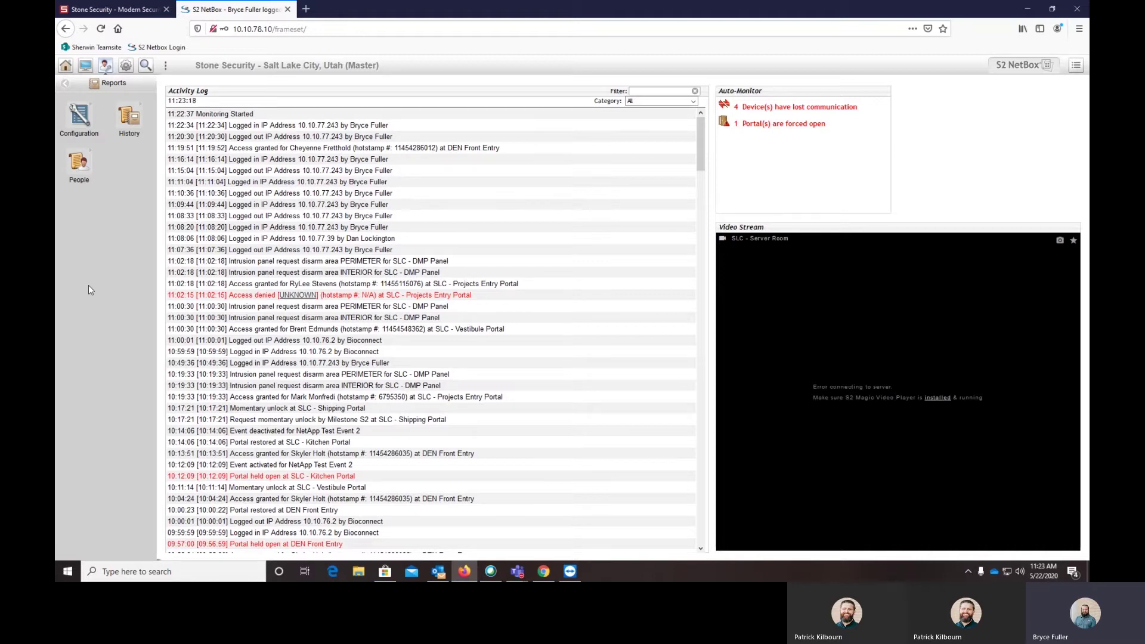
click(129, 118)
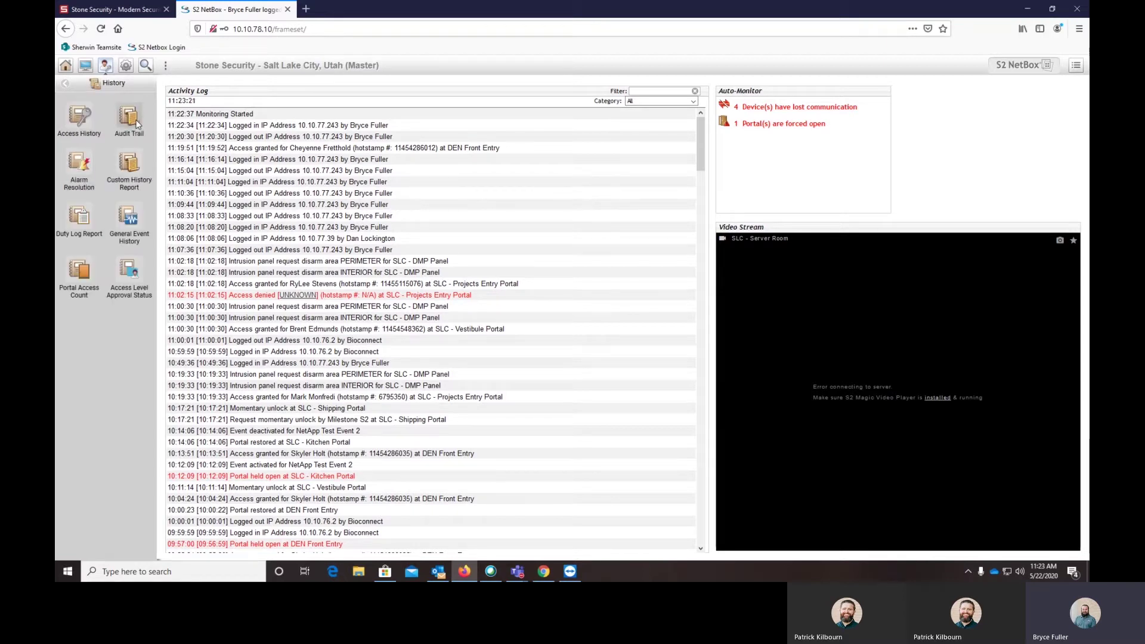
click(89, 120)
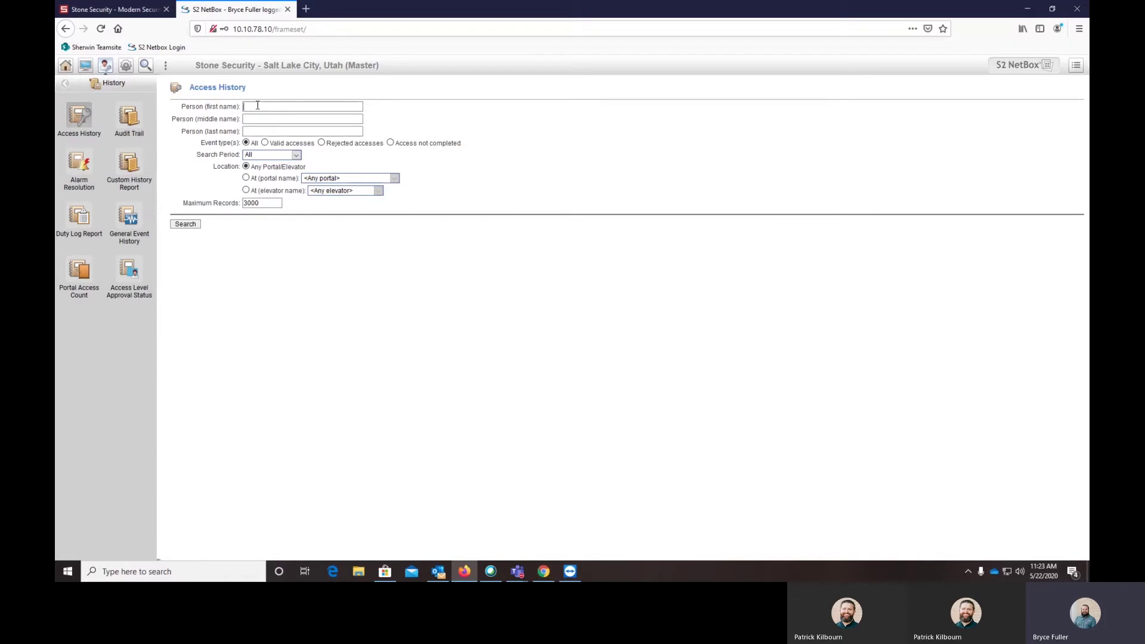
Enter a person's first and last name and set the location to SLC - Server Room Portal
key(Tab)
key(Tab)
click(246, 178)
click(318, 180)
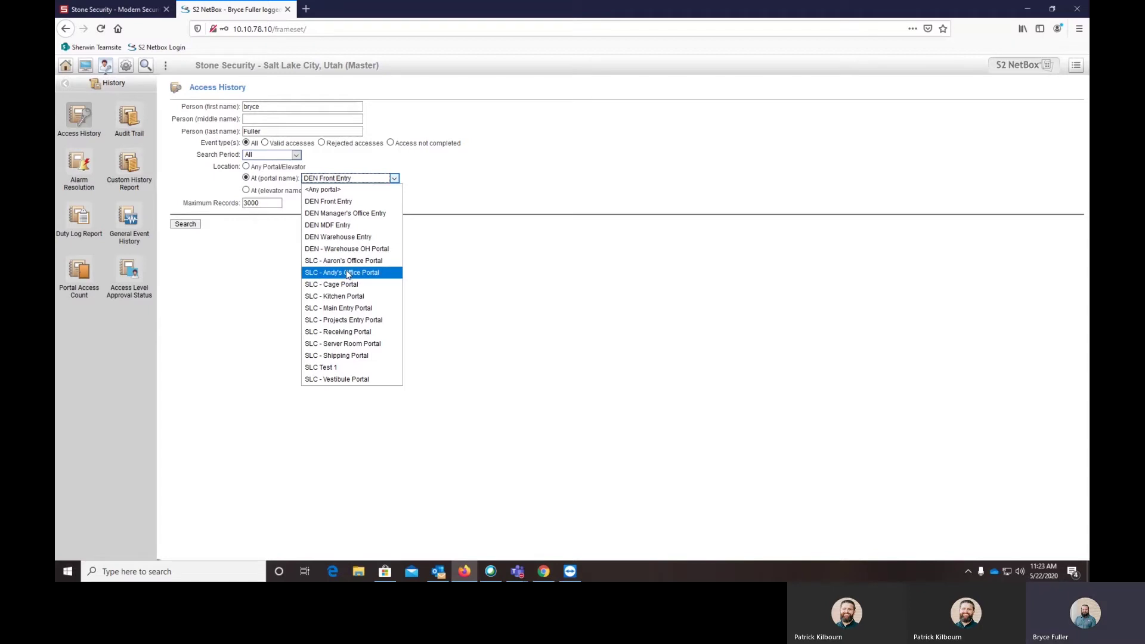
click(346, 344)
Clear both name fields and run the Access History search for SLC - Server Room Portal
double_click(251, 106)
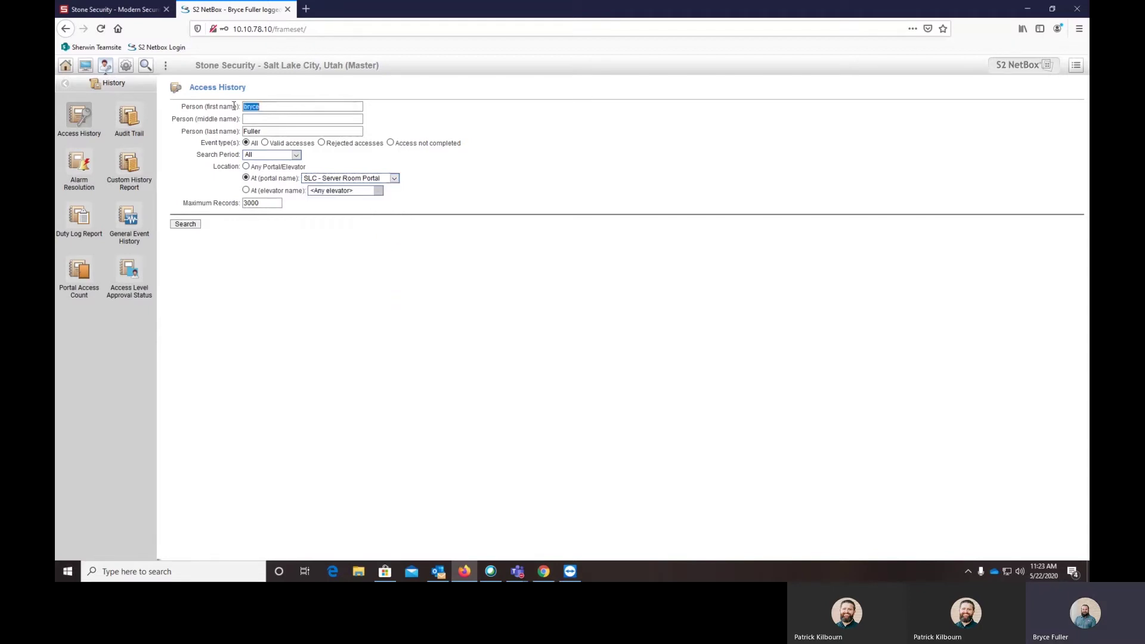
key(BackSpace)
double_click(254, 131)
key(BackSpace)
click(186, 224)
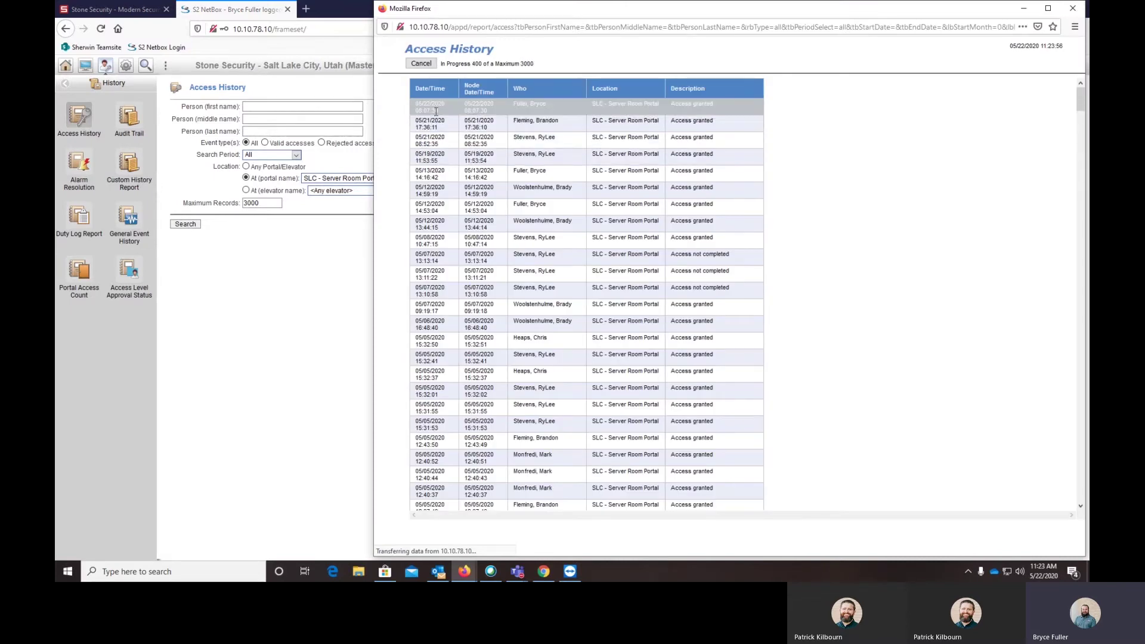
Close the previous results and reset the search to <Any portal> / Any Portal/Elevator
click(1073, 9)
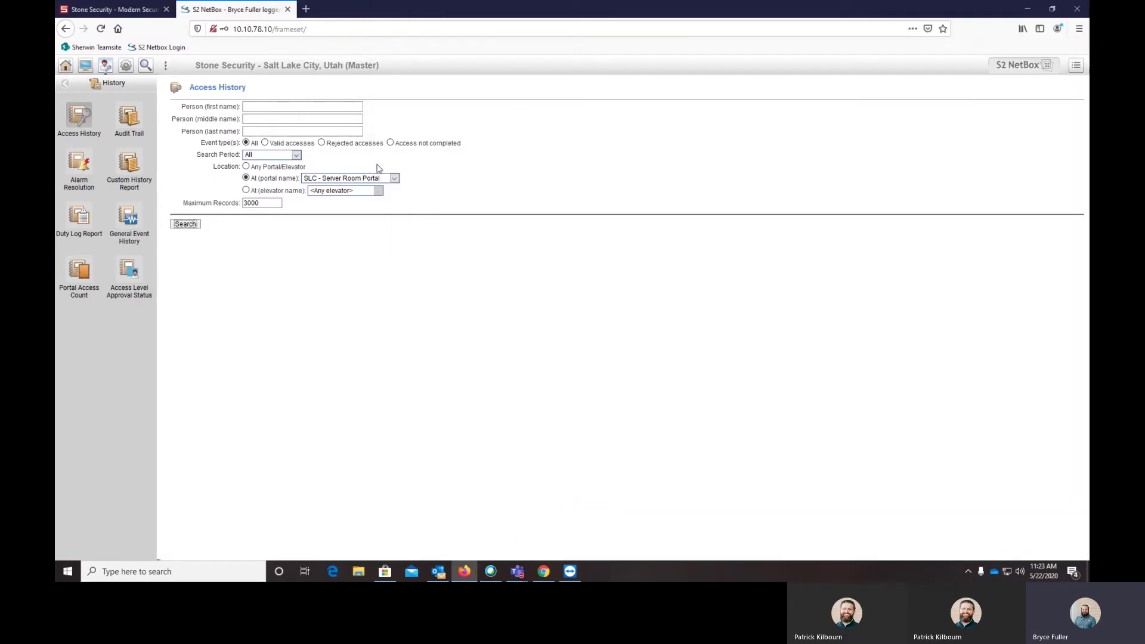
click(394, 179)
click(357, 187)
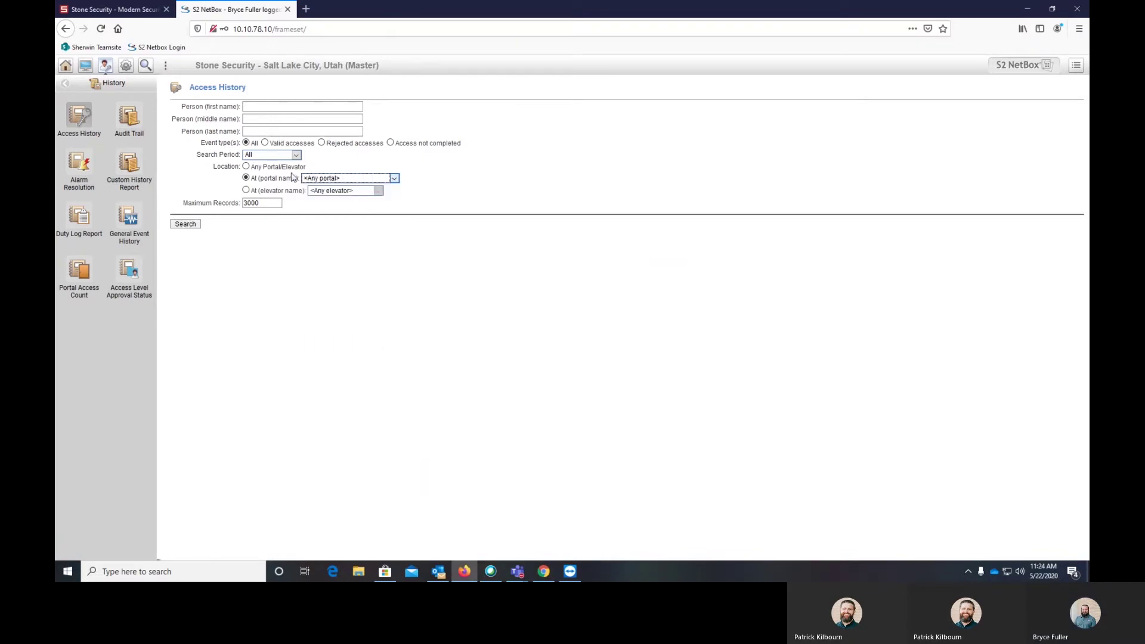
click(279, 107)
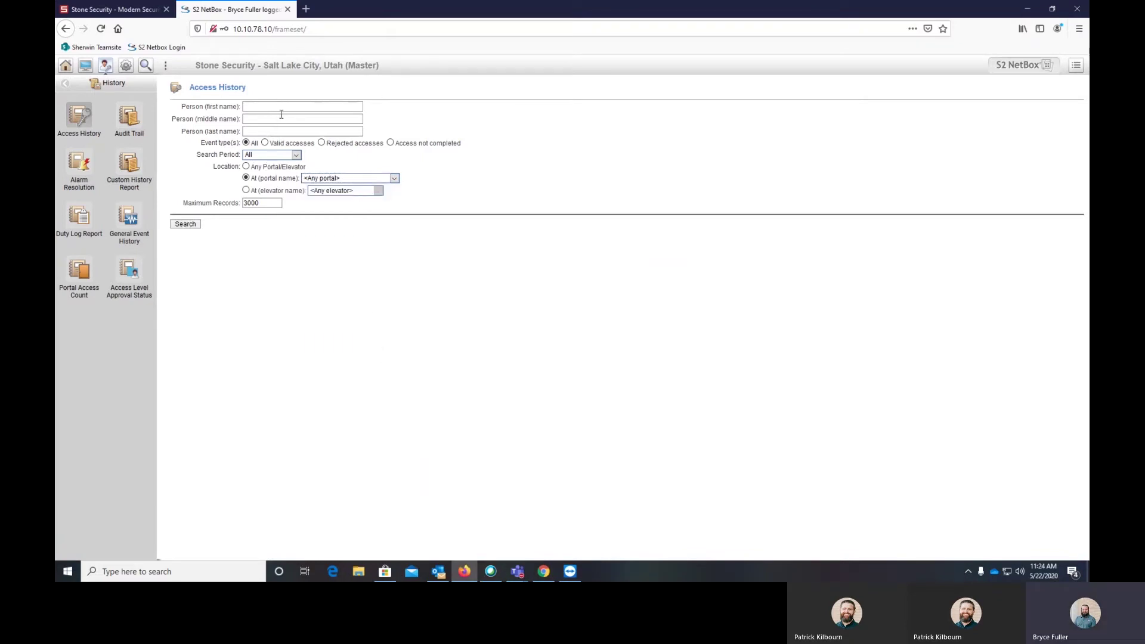
click(246, 167)
Search Access History for one person by their first and last name
key(Tab)
key(Tab)
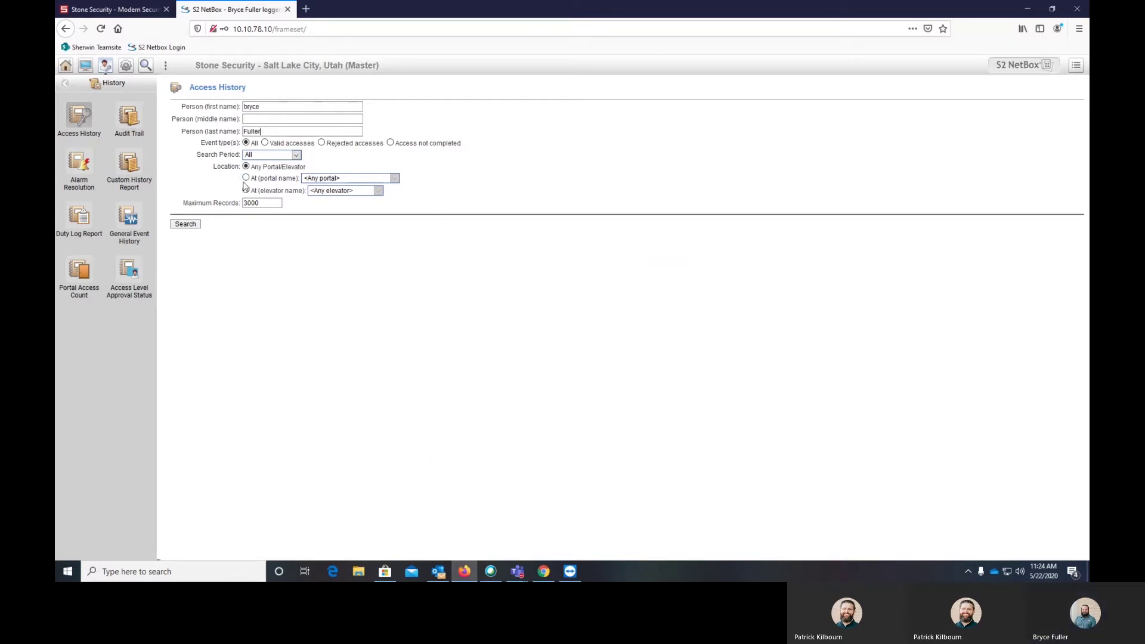
click(199, 225)
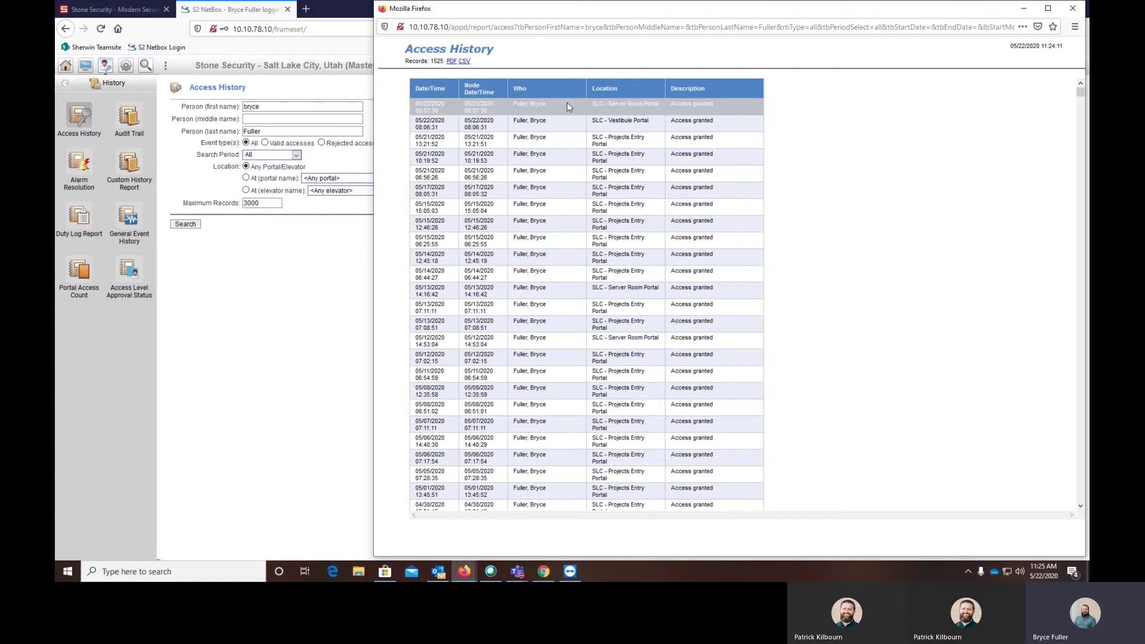
Highlight the first result's location text, then close the Access History results window
drag(591, 105, 721, 103)
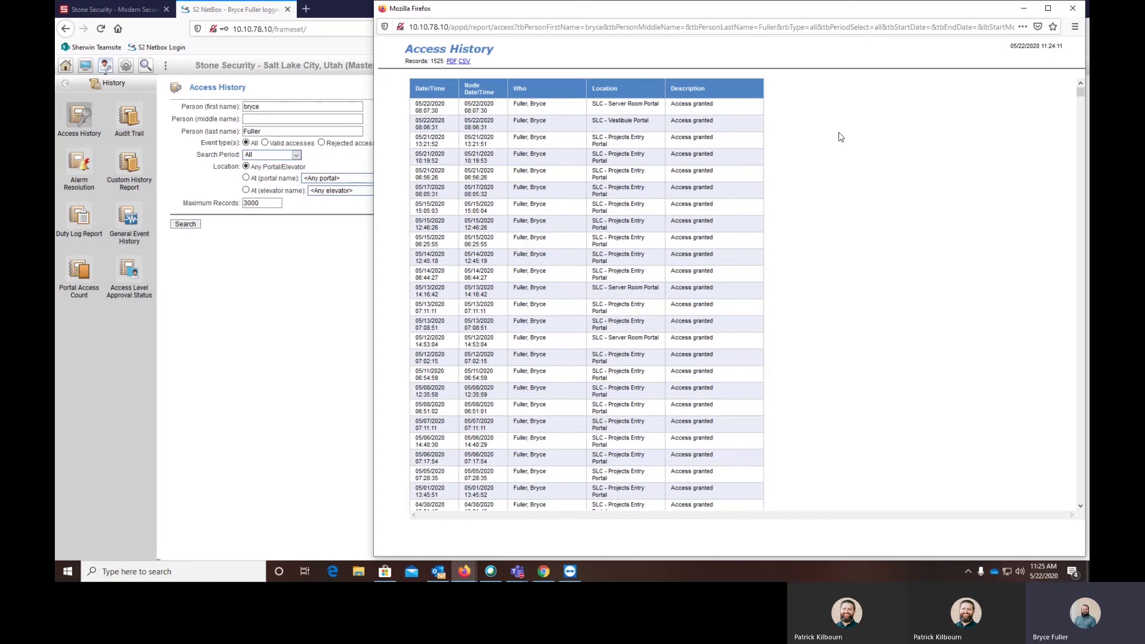
click(1072, 8)
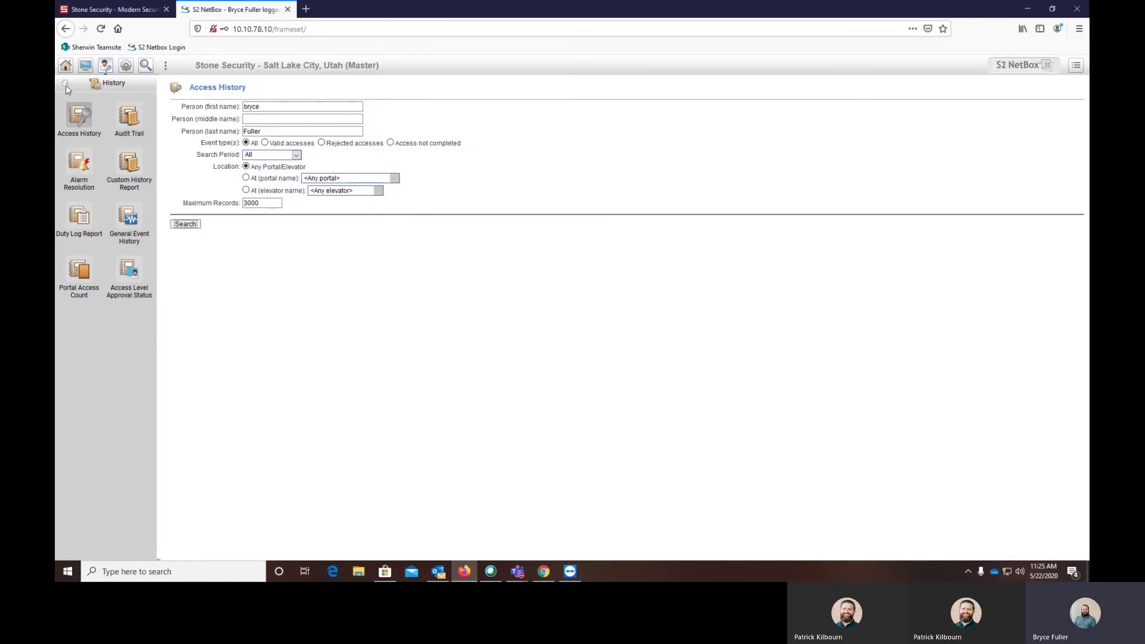
Open the Credential Audit report under Reports > People
click(65, 85)
click(90, 157)
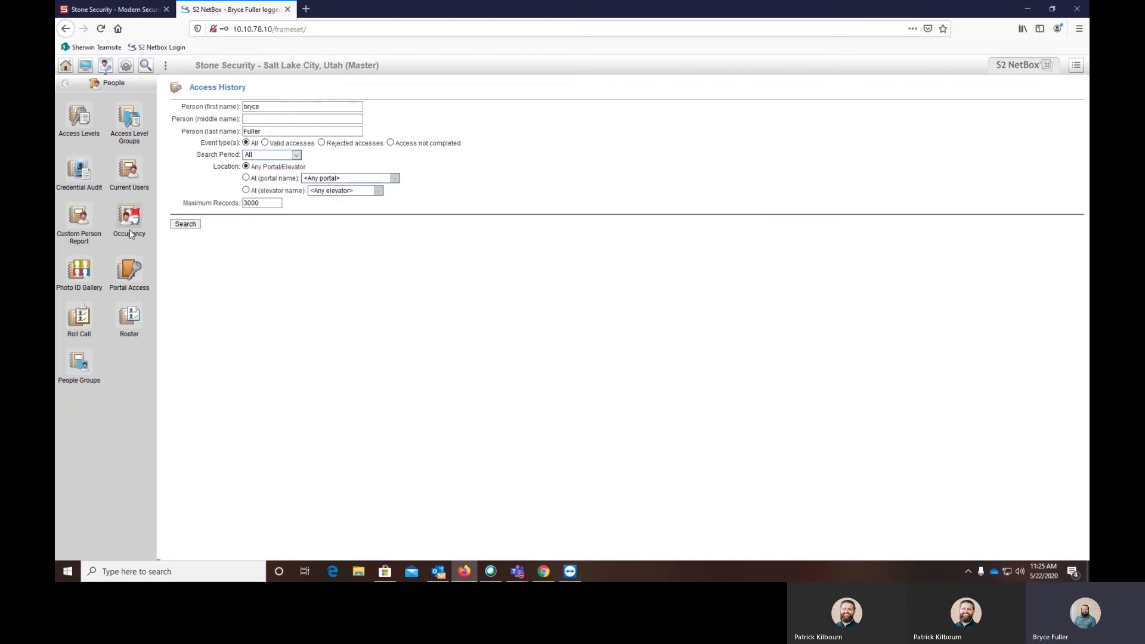
click(88, 163)
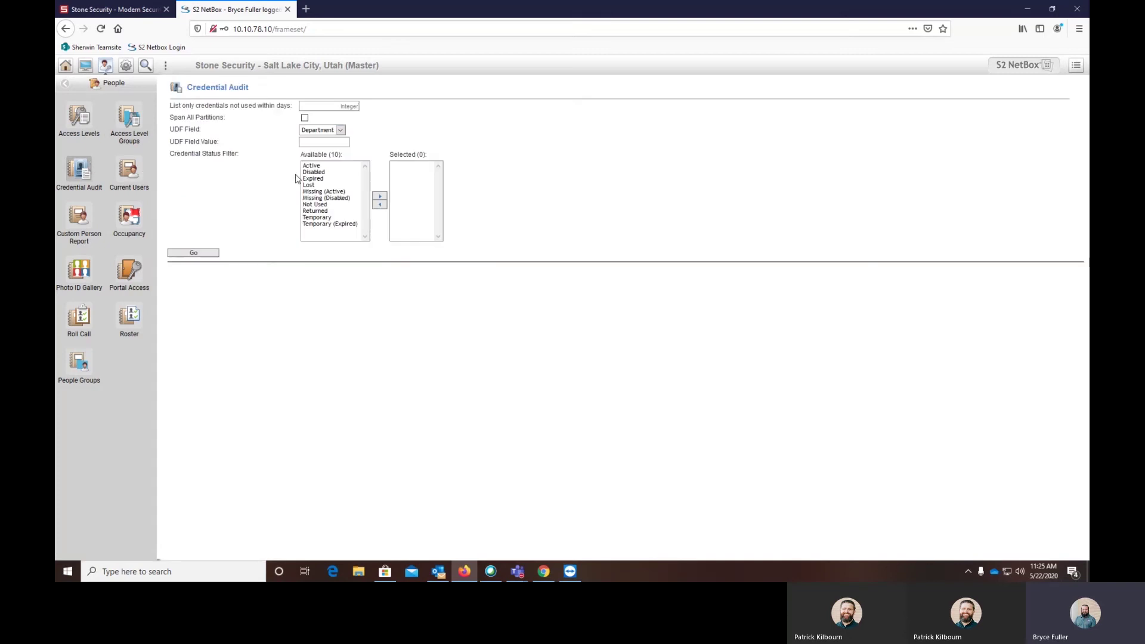
Filter the credential status to Active and generate the 125-record audit
click(338, 166)
click(380, 196)
click(201, 253)
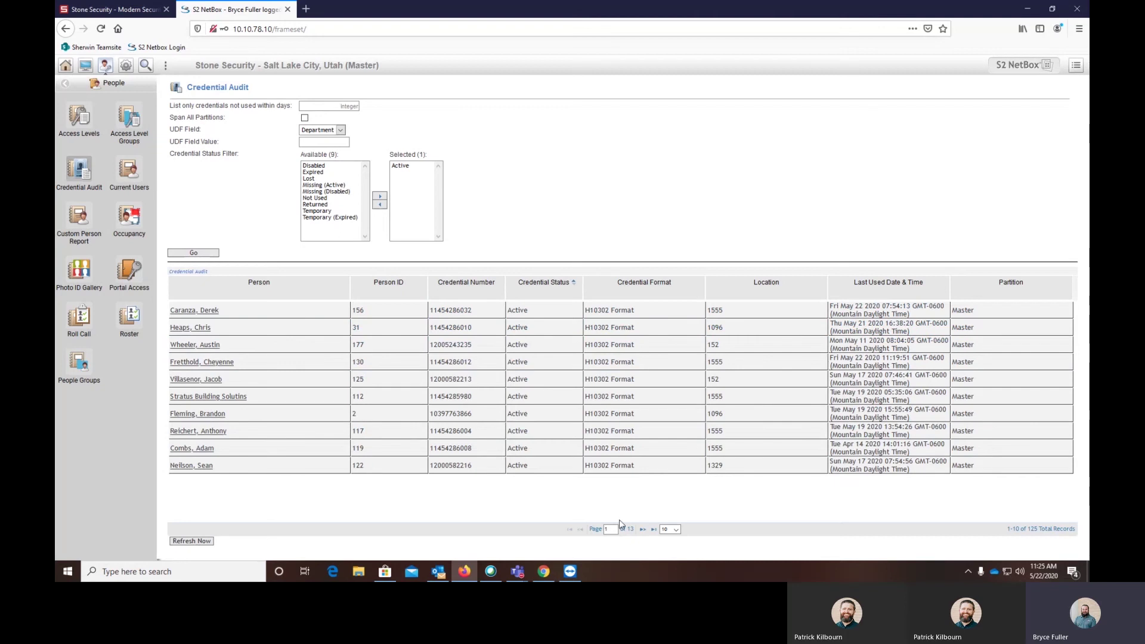
click(411, 167)
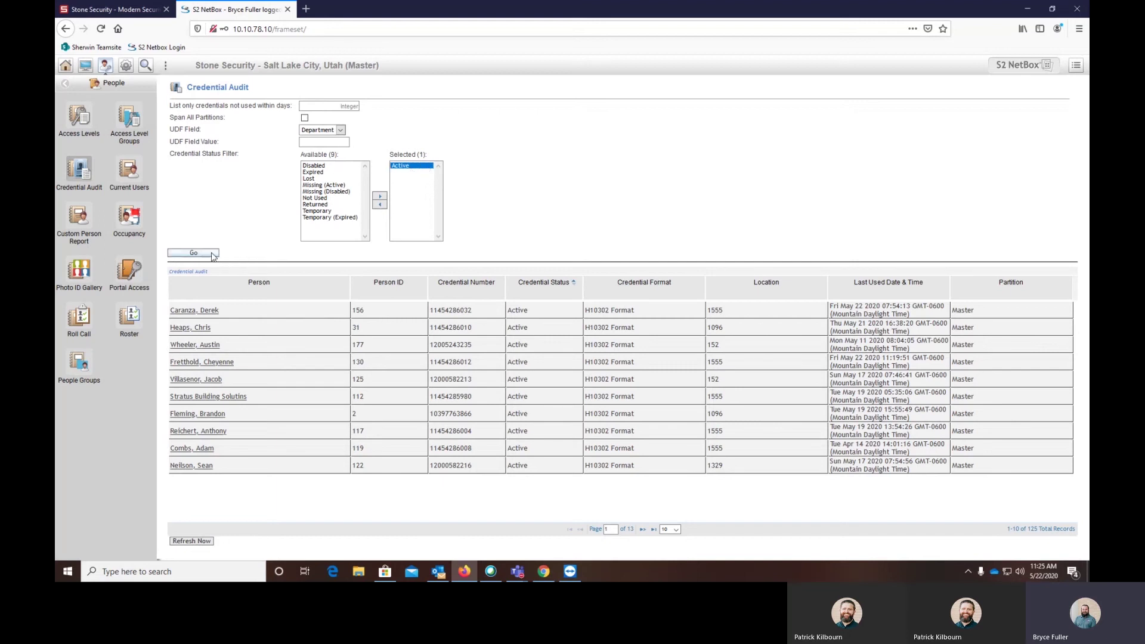
Page to the second page of credentials and highlight one row's name, Person ID, credential number and last-used date
click(643, 530)
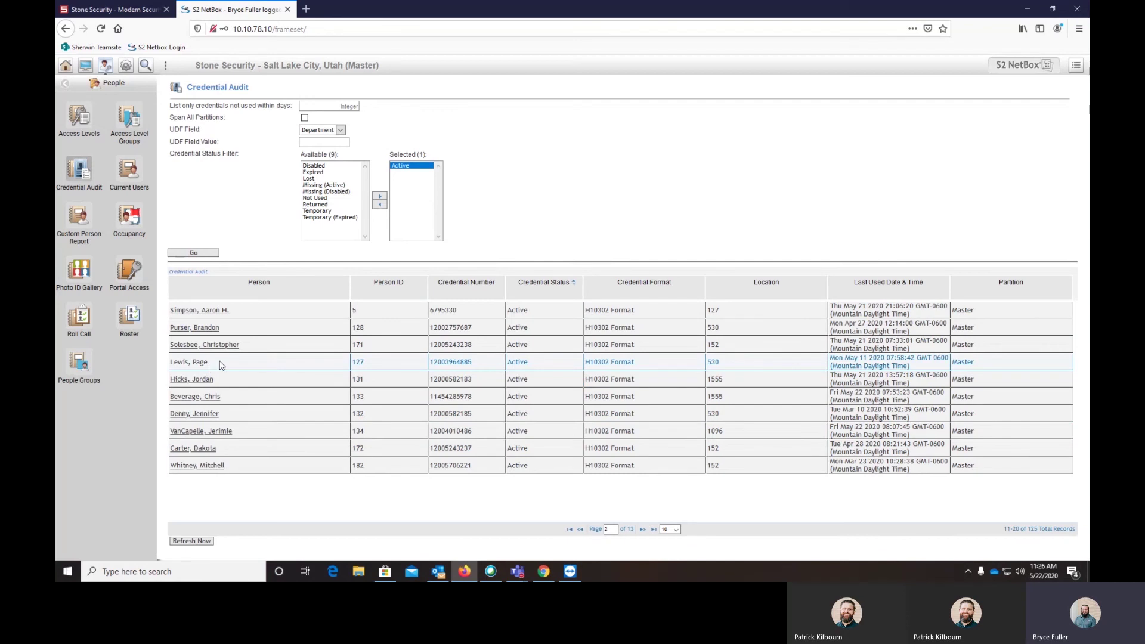
drag(171, 362, 272, 370)
double_click(392, 364)
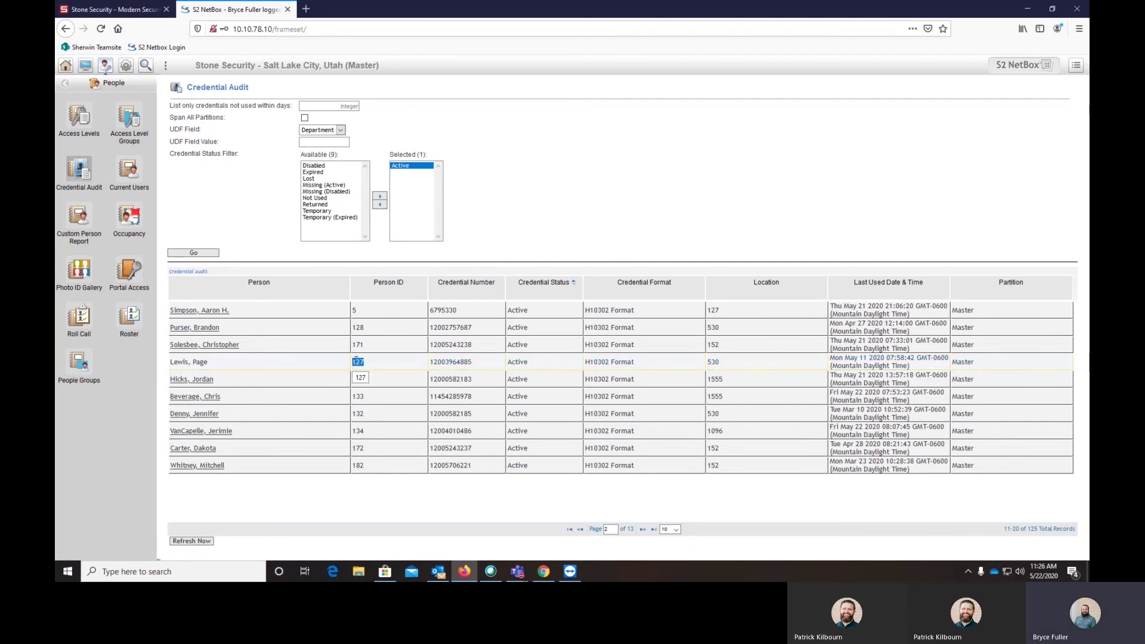
double_click(462, 364)
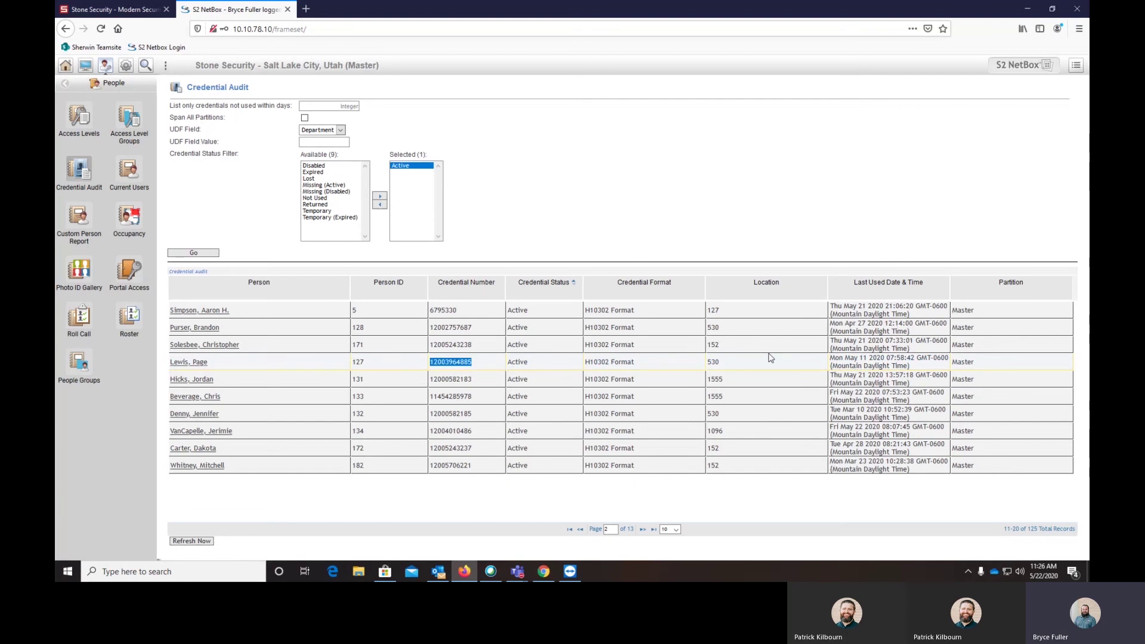
drag(811, 358, 960, 361)
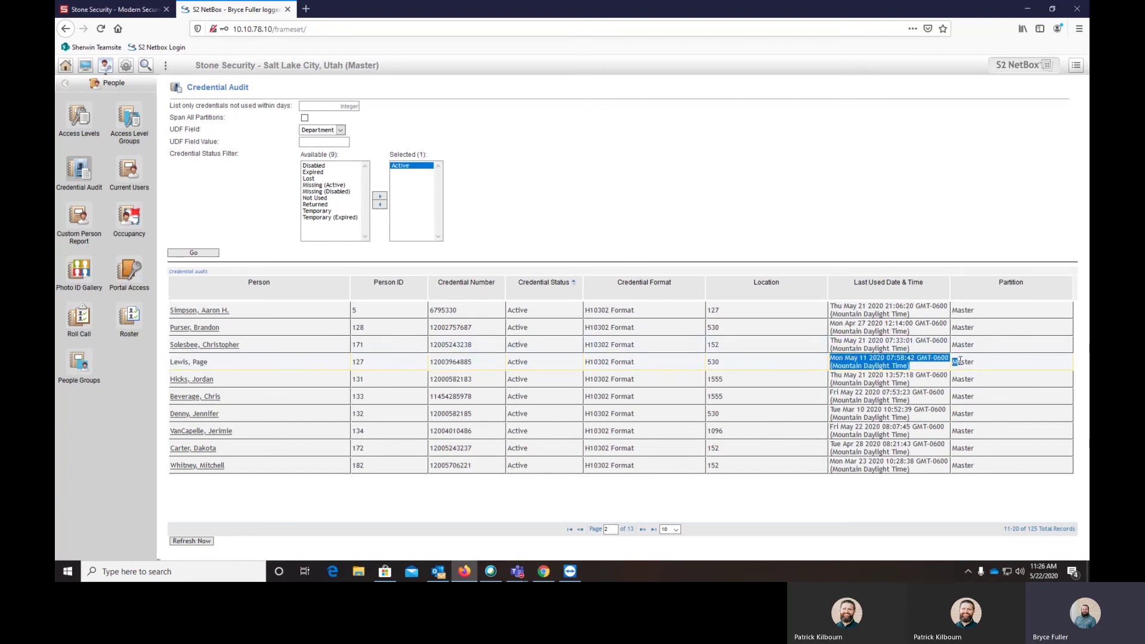
click(695, 341)
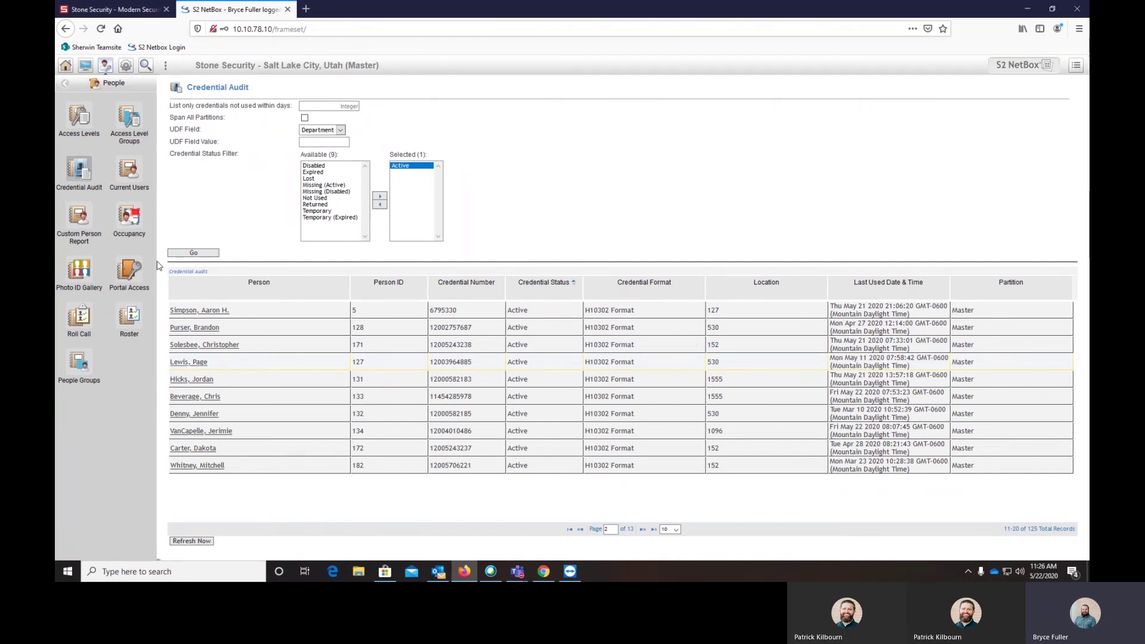
Leave the reports for the Monitor section's Monitoring Home Page
click(65, 84)
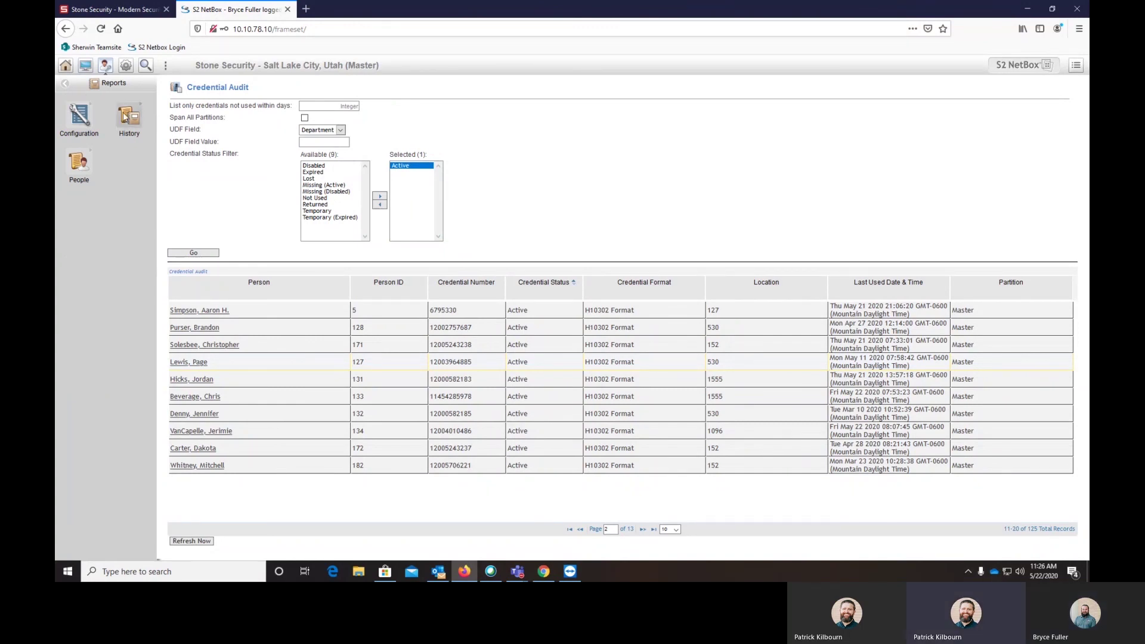
click(86, 65)
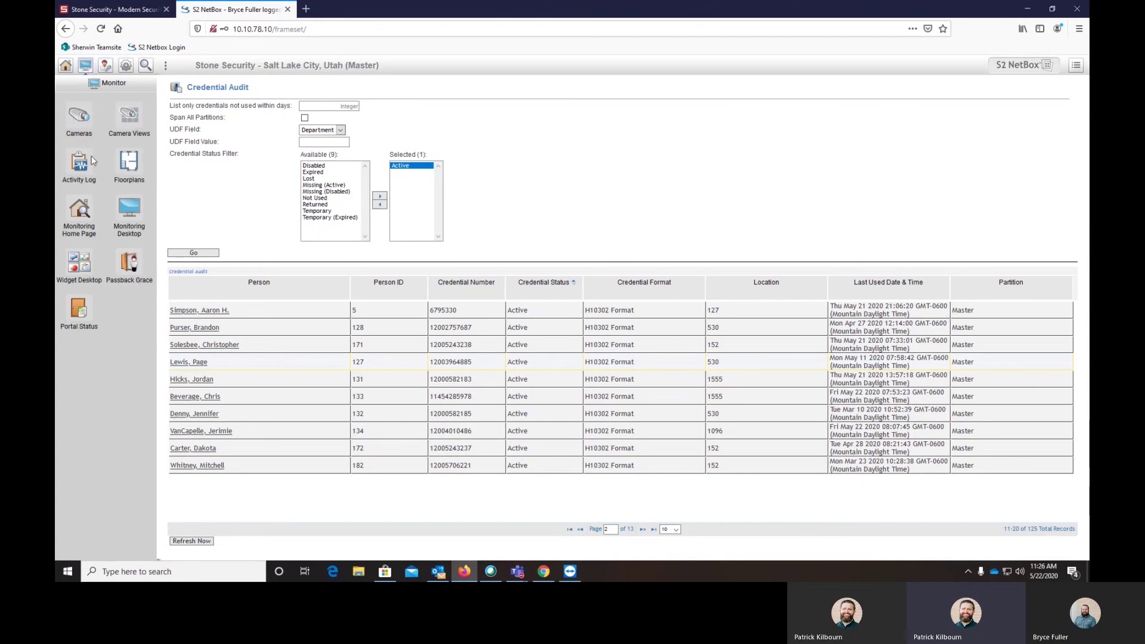
click(85, 202)
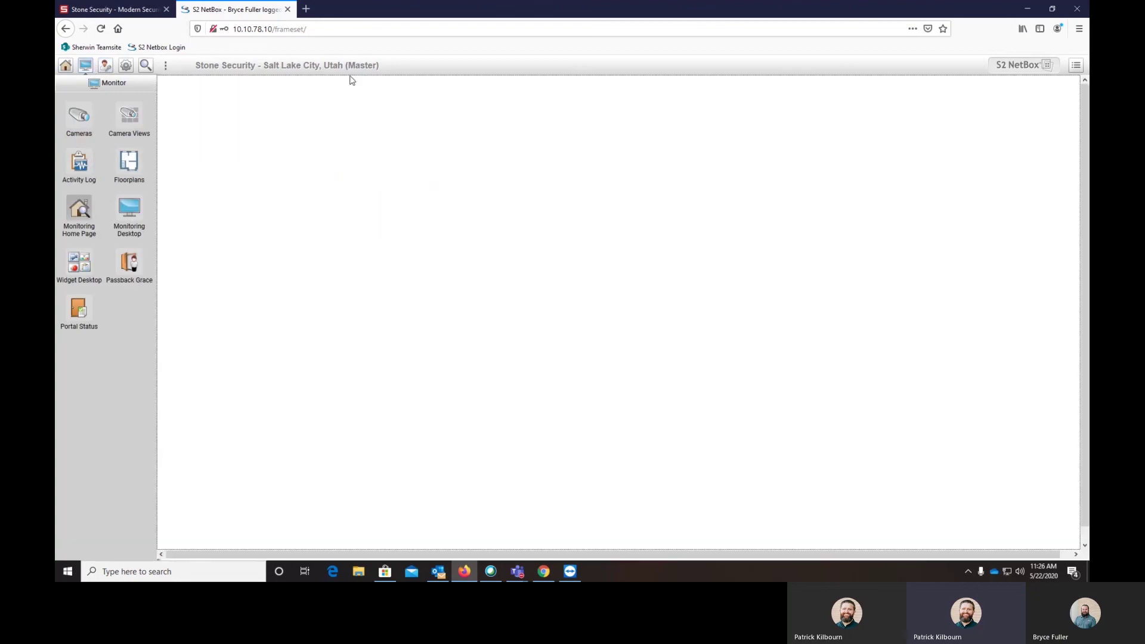